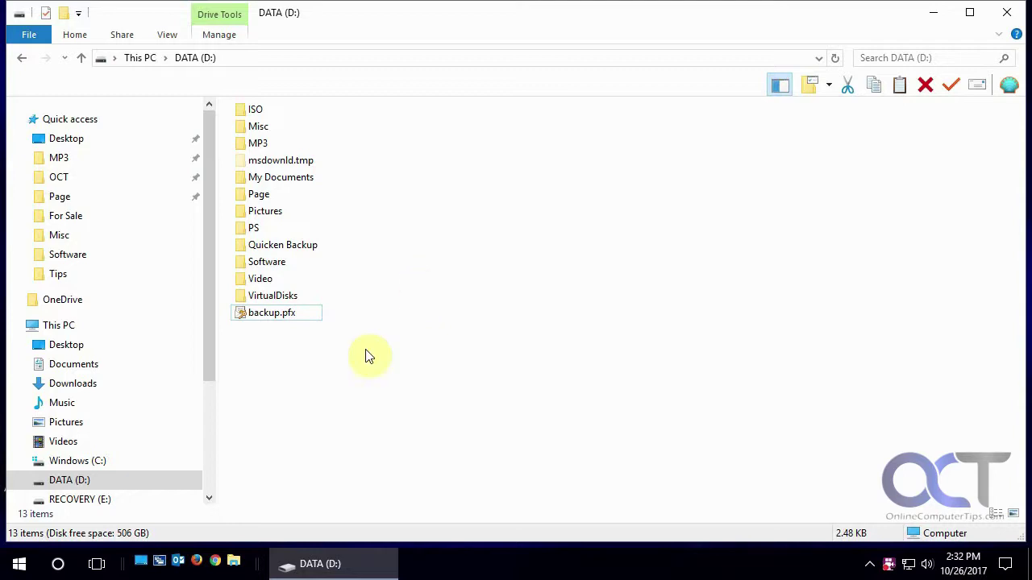
# - Launch Steps Recorder via a psr search and position it over the DATA (D:) folder
pyautogui.click(21, 567)
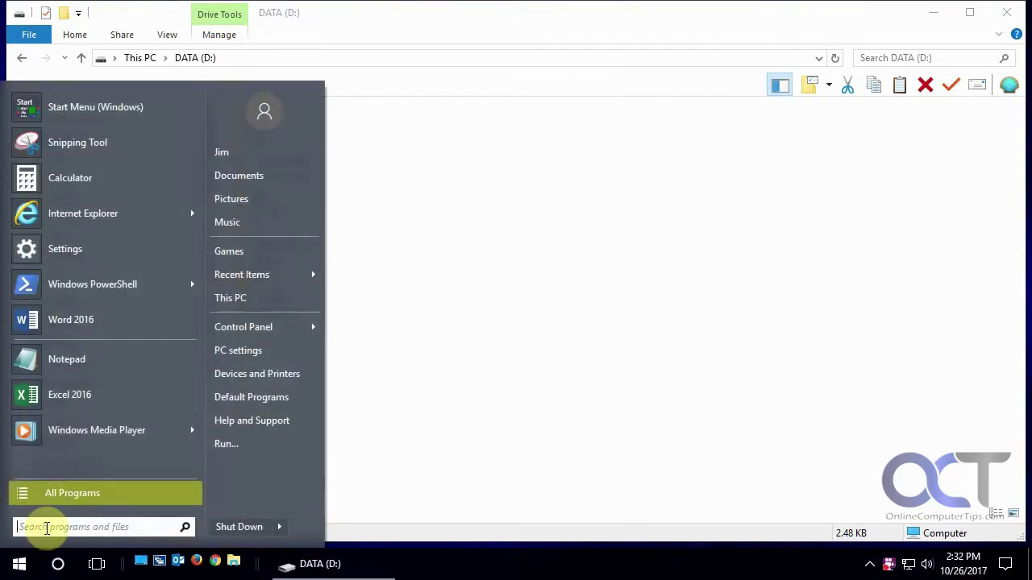
pyautogui.write('psr')
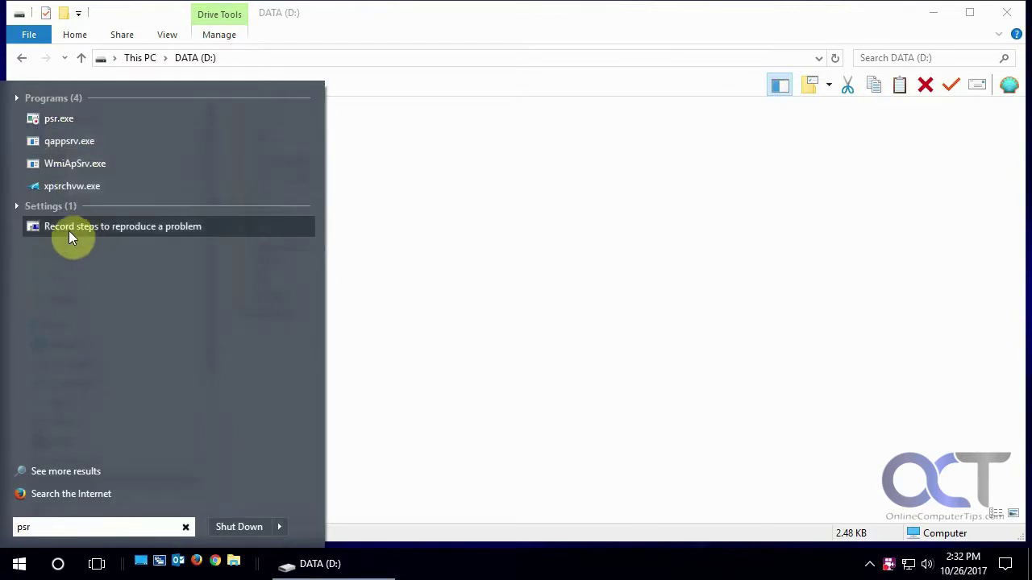
pyautogui.click(121, 227)
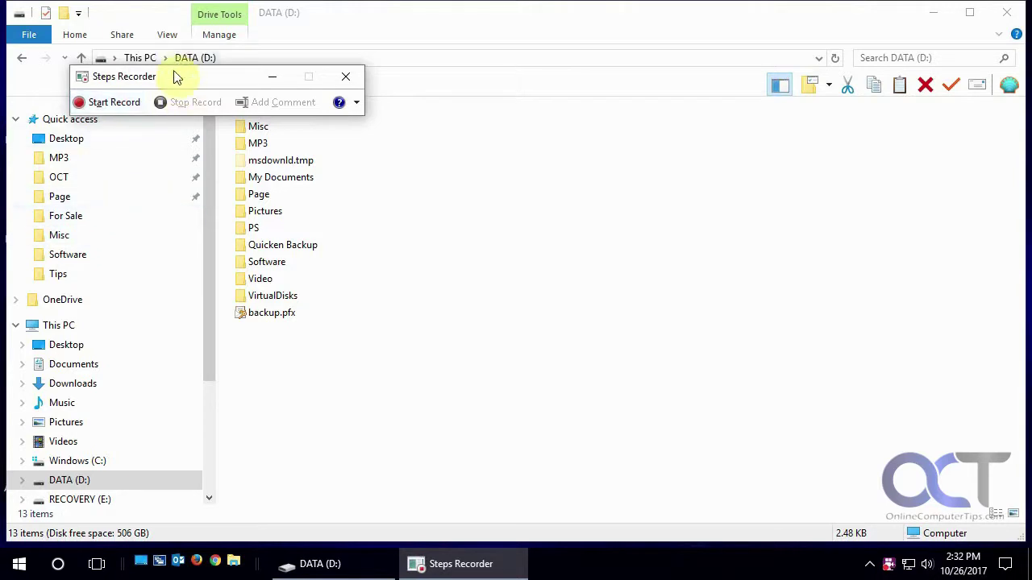
pyautogui.moveTo(184, 87); pyautogui.dragTo(357, 99)
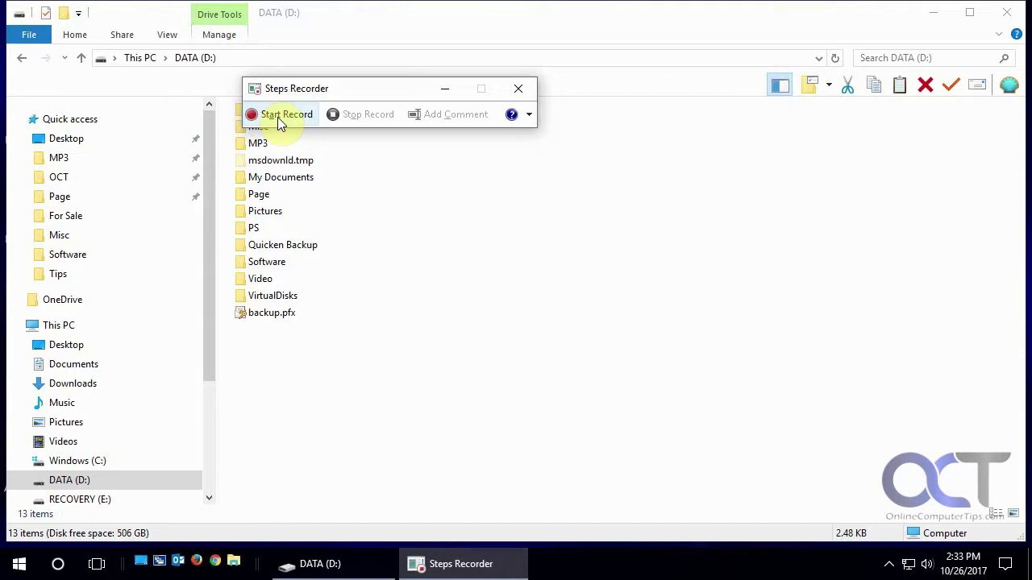
# - Start recording, then open Sound from the Start menu's Control Panel items
pyautogui.click(281, 123)
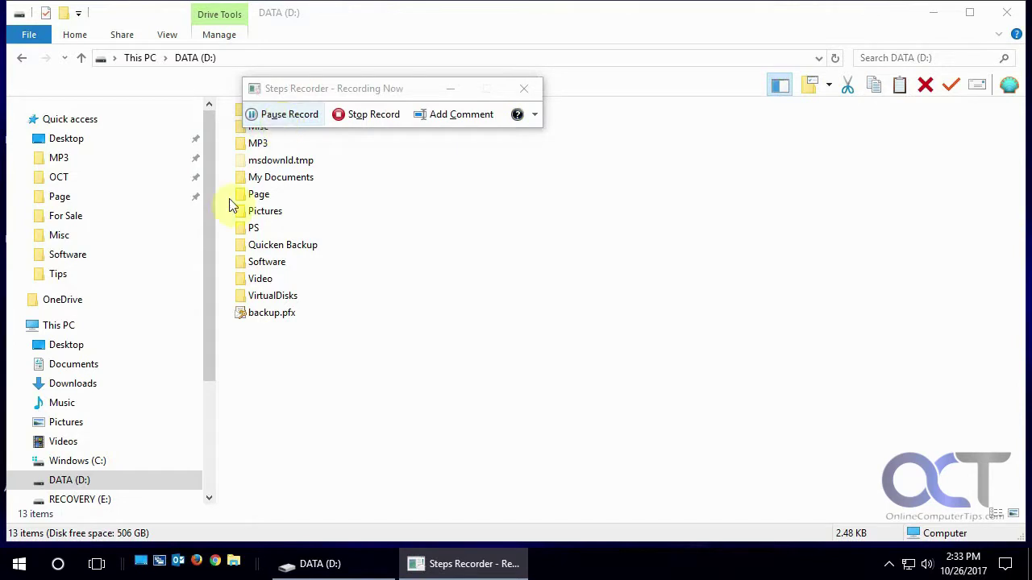
pyautogui.click(22, 569)
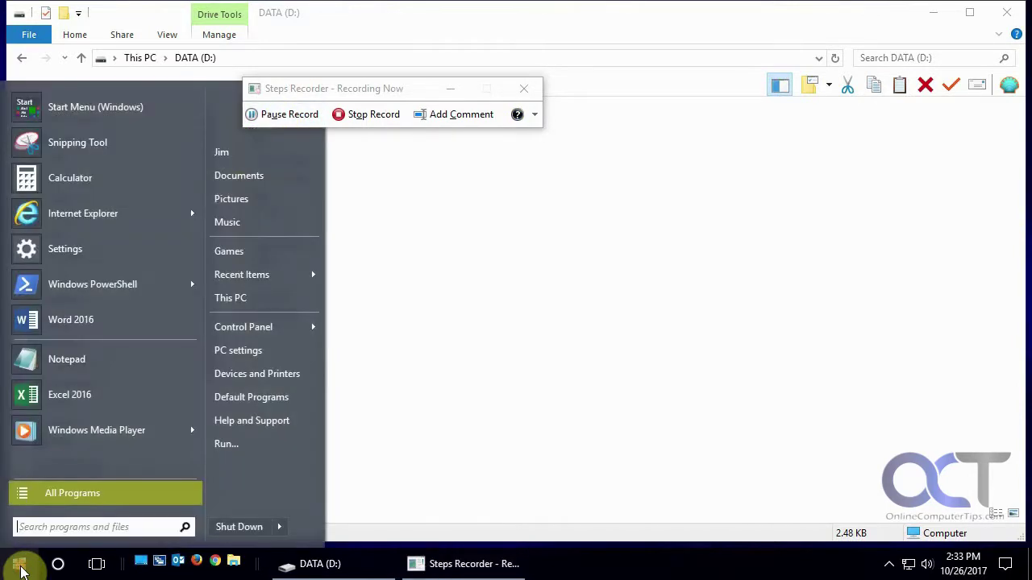
pyautogui.moveTo(298, 327)
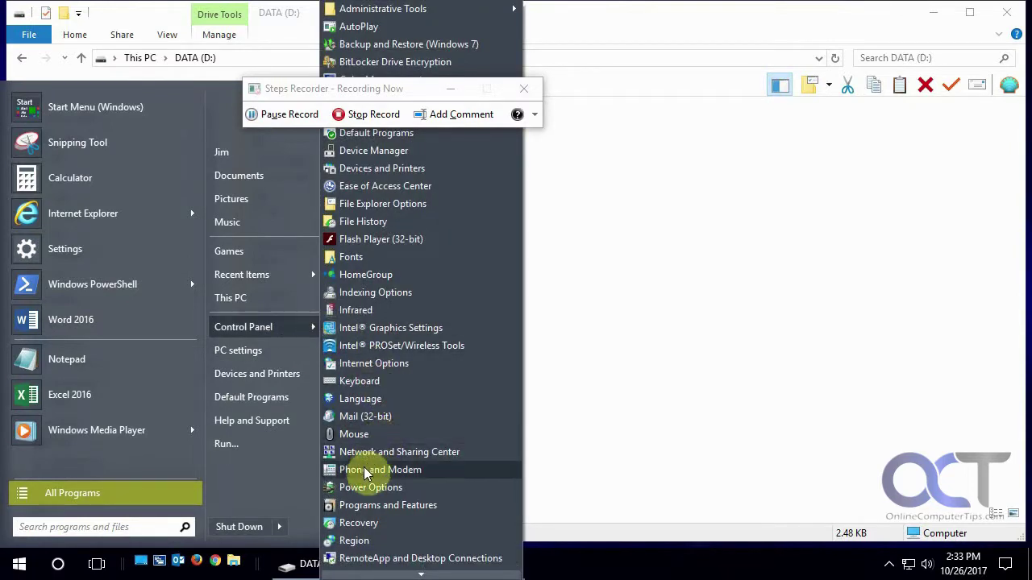
pyautogui.scroll(-4, 387, 537)
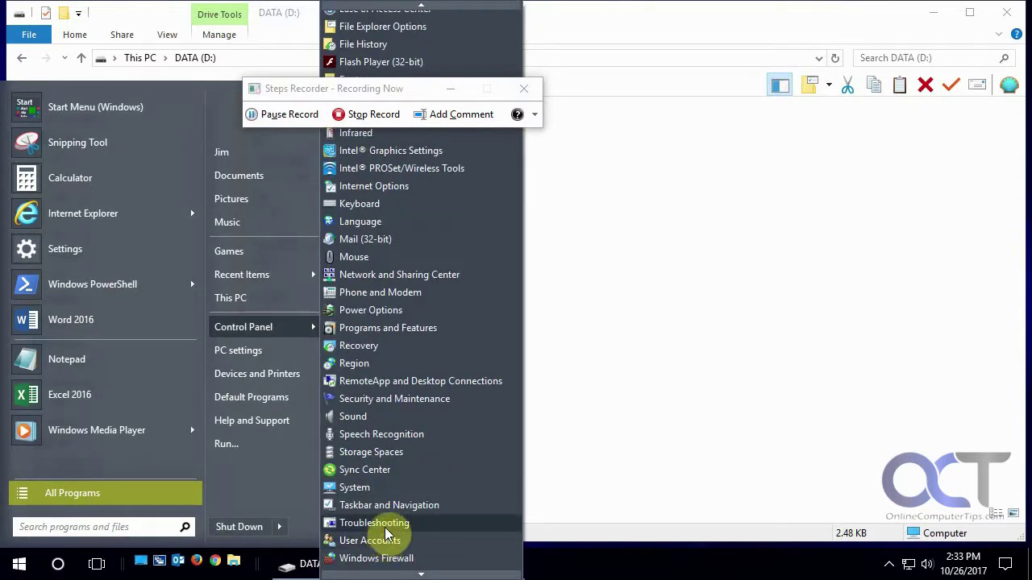
pyautogui.click(359, 416)
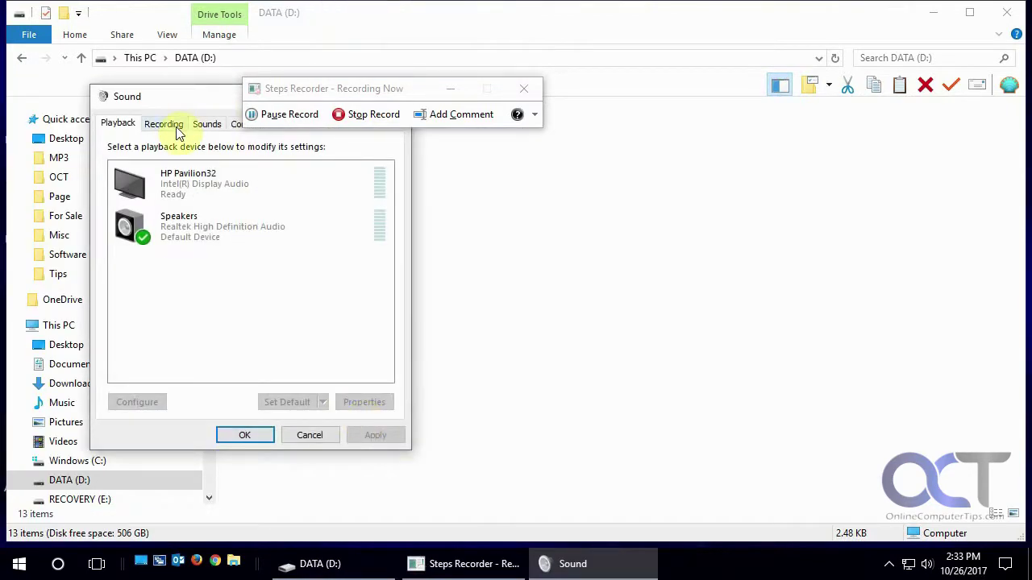
# - On the Sounds tab choose the No Sounds scheme, apply it and close with OK
pyautogui.click(206, 124)
pyautogui.moveTo(202, 96); pyautogui.dragTo(520, 158)
pyautogui.click(567, 271)
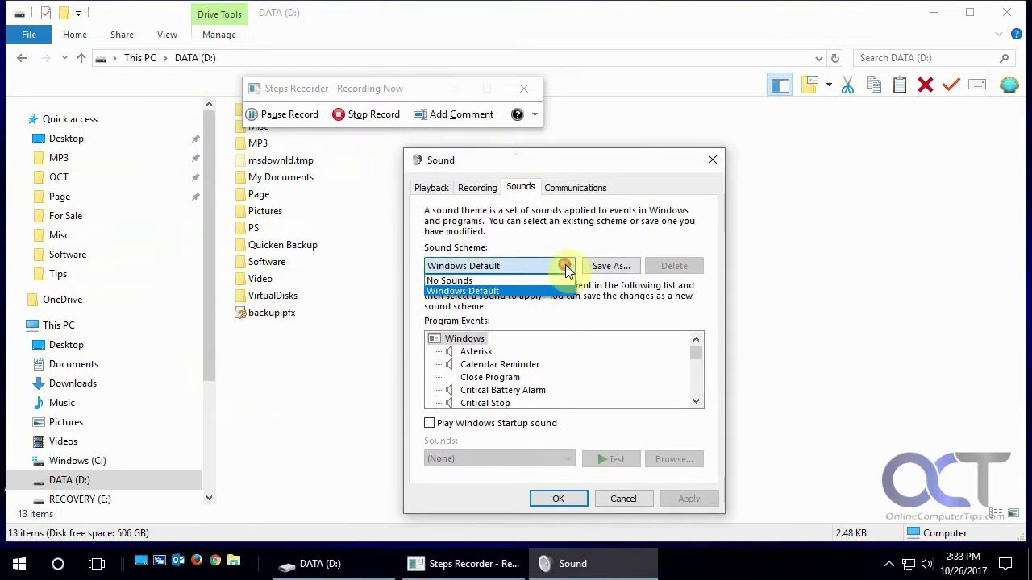
pyautogui.click(526, 280)
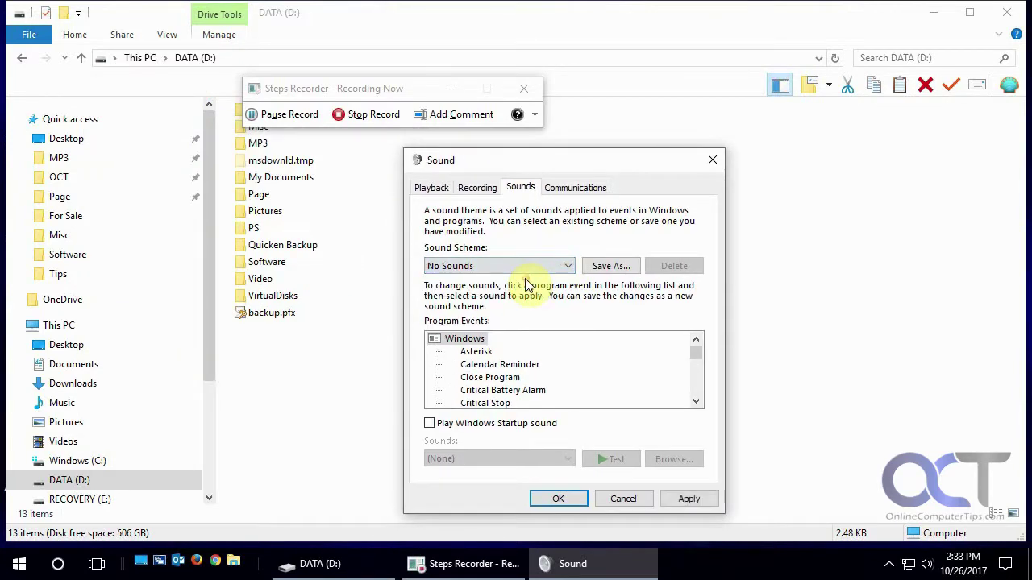
pyautogui.click(691, 498)
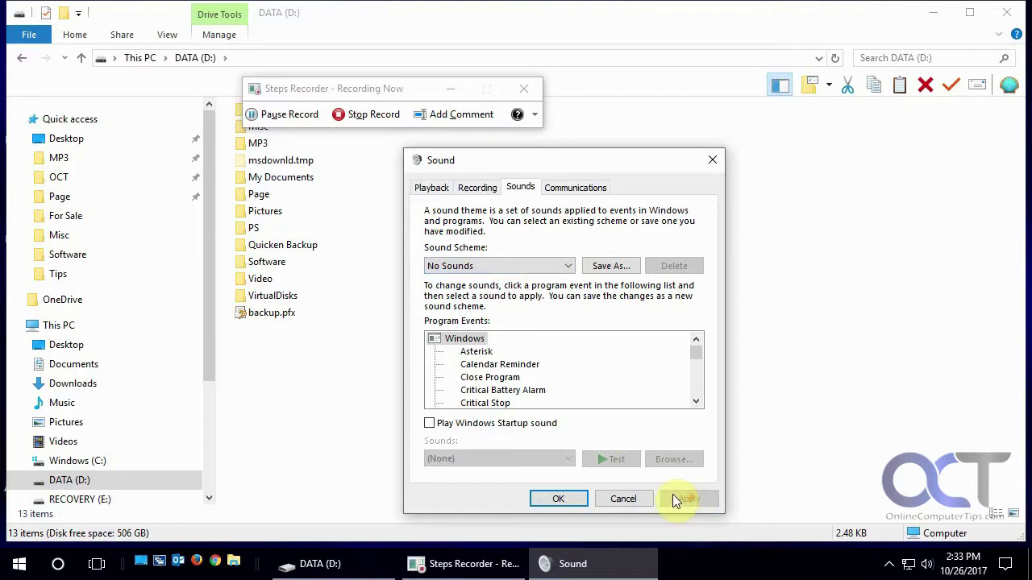
pyautogui.click(559, 499)
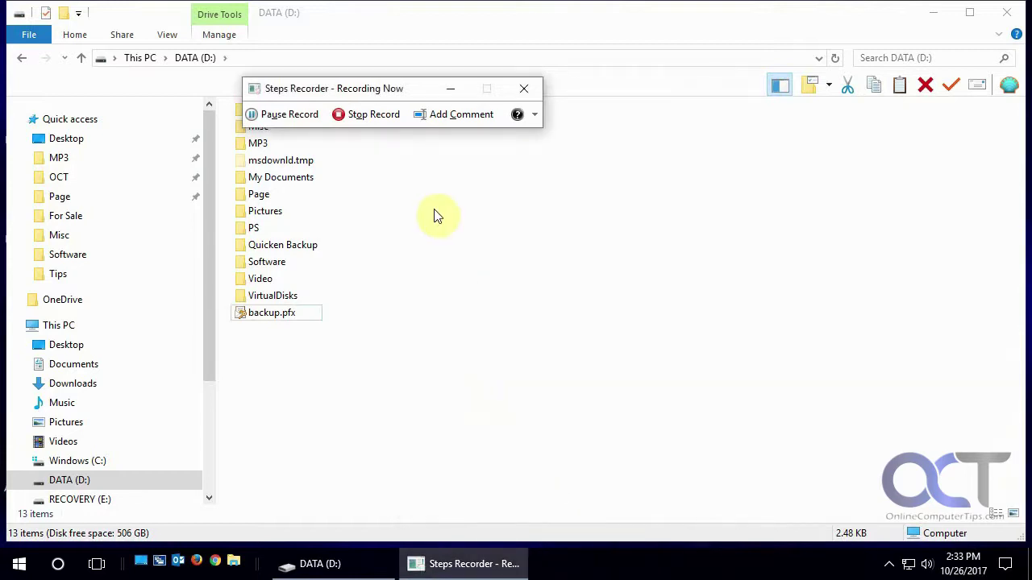
# - Stop recording and scroll through the captured steps in the Recorded Steps review
pyautogui.click(372, 118)
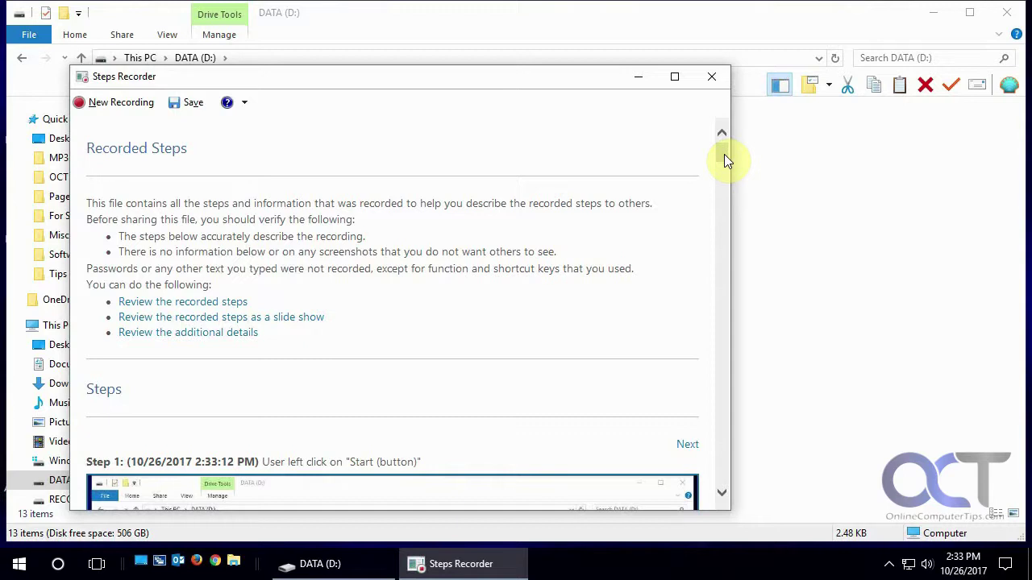
pyautogui.moveTo(724, 156); pyautogui.dragTo(725, 165)
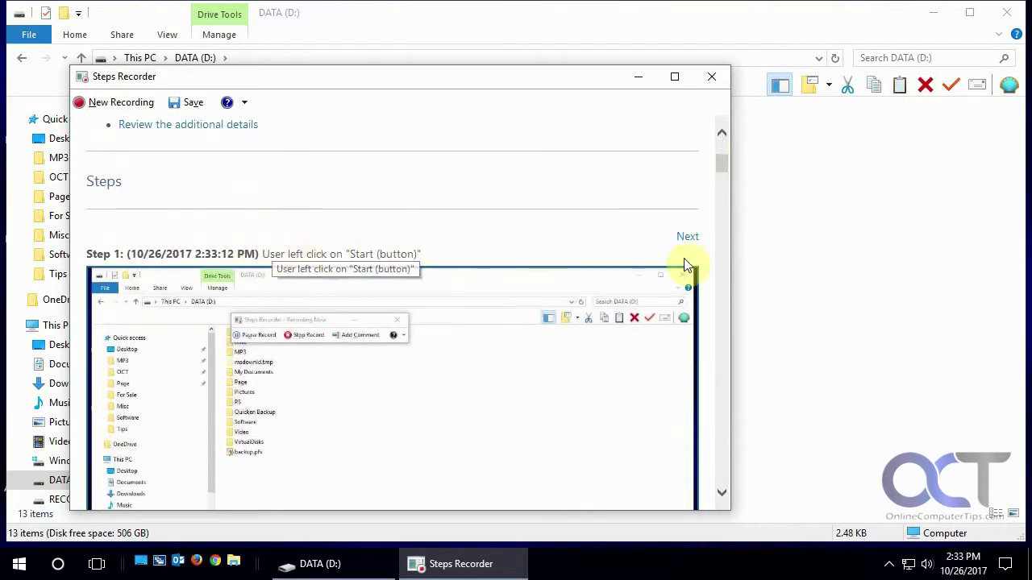
pyautogui.moveTo(723, 173)
pyautogui.mouseDown()
pyautogui.moveTo(727, 284)
pyautogui.moveTo(734, 159)
pyautogui.moveTo(721, 157)
pyautogui.mouseUp()
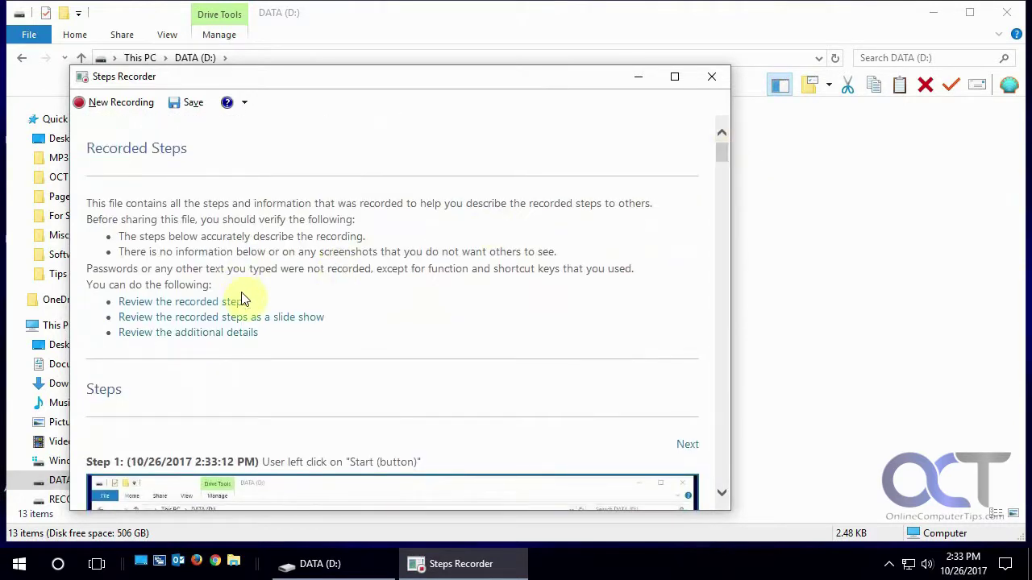
# - Play the recorded steps as a slide show, advancing four steps, then return to the list
pyautogui.click(266, 318)
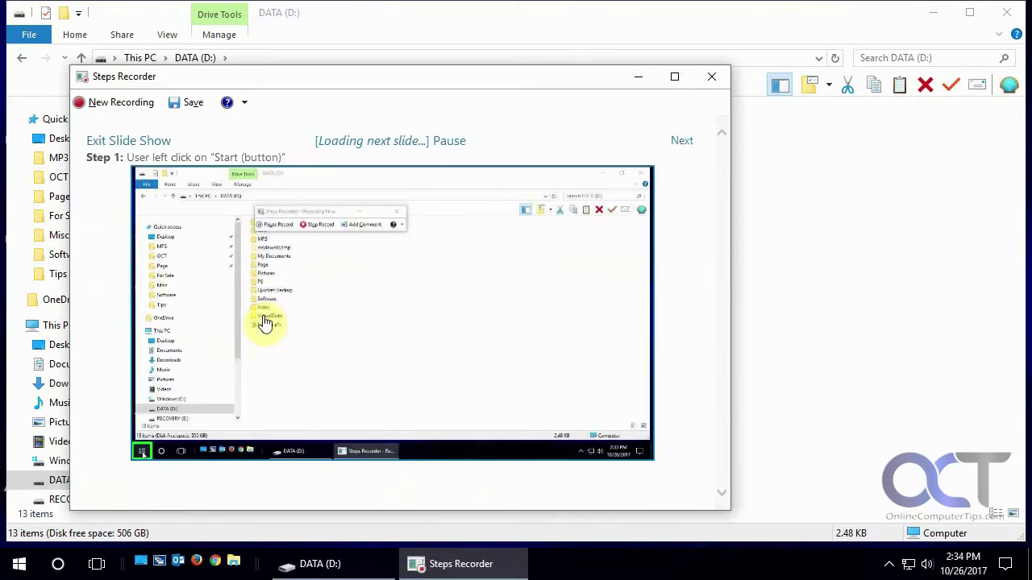
pyautogui.click(682, 152)
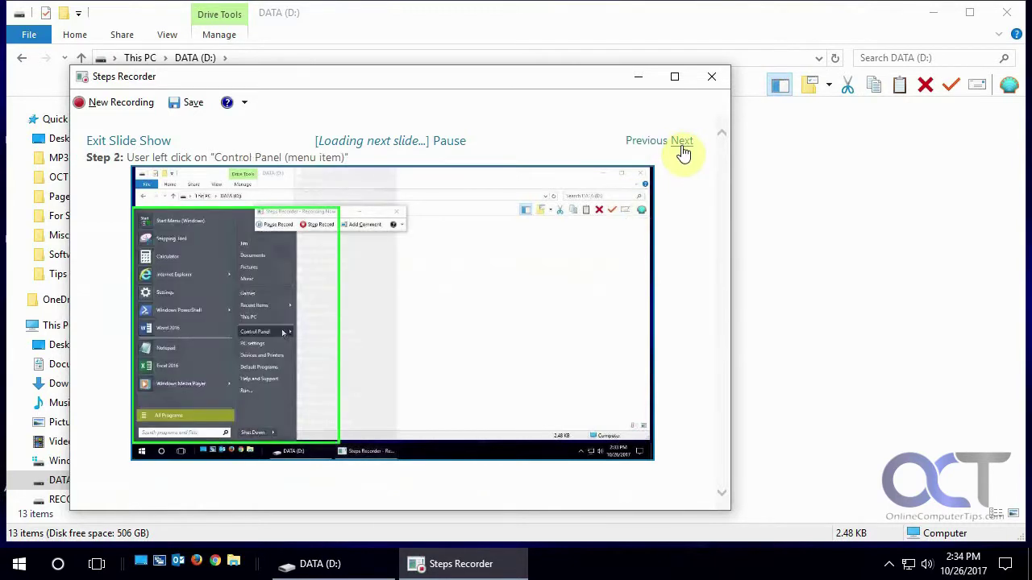
pyautogui.click(682, 153)
pyautogui.click(682, 153)
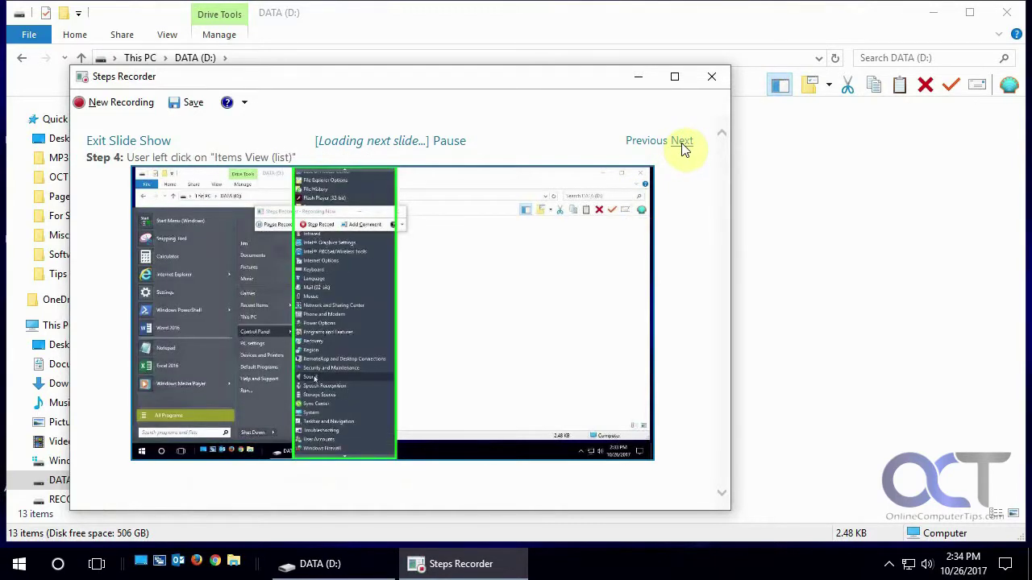
pyautogui.click(682, 153)
pyautogui.click(129, 141)
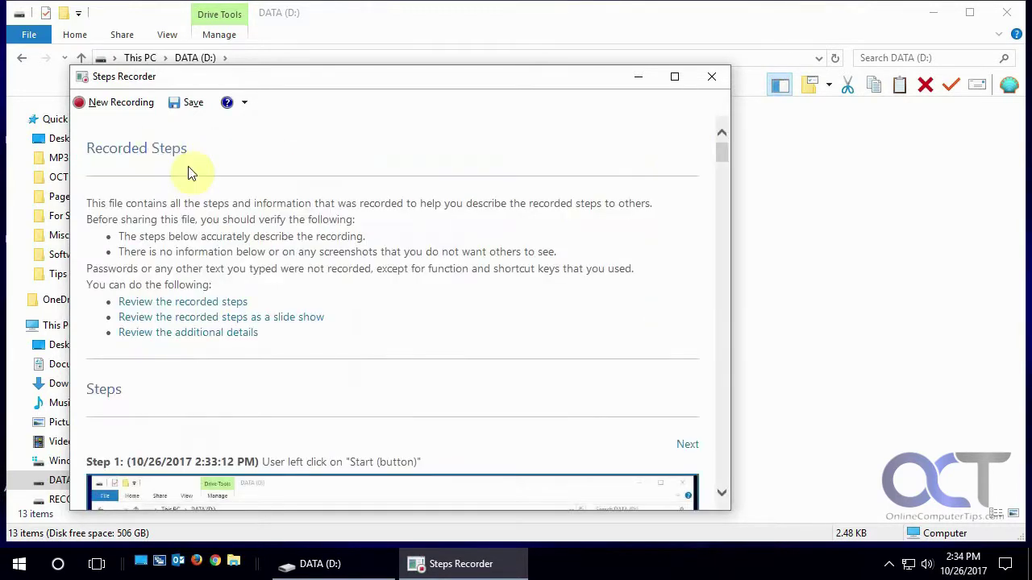
# - Jump to the additional details section and scroll through each step's program and UI elements
pyautogui.click(188, 333)
pyautogui.scroll(-4, 190, 363)
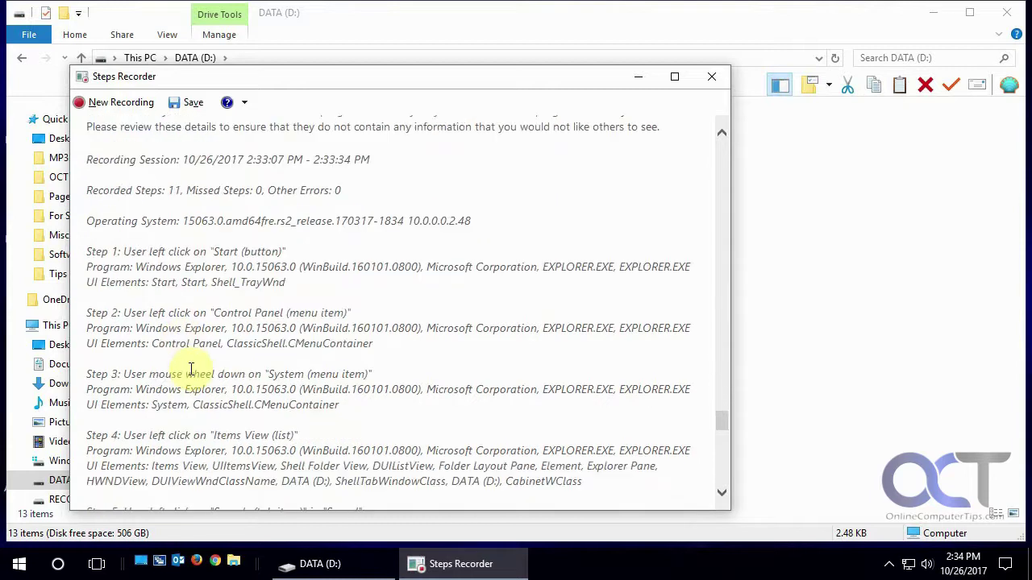
pyautogui.scroll(-8, 190, 370)
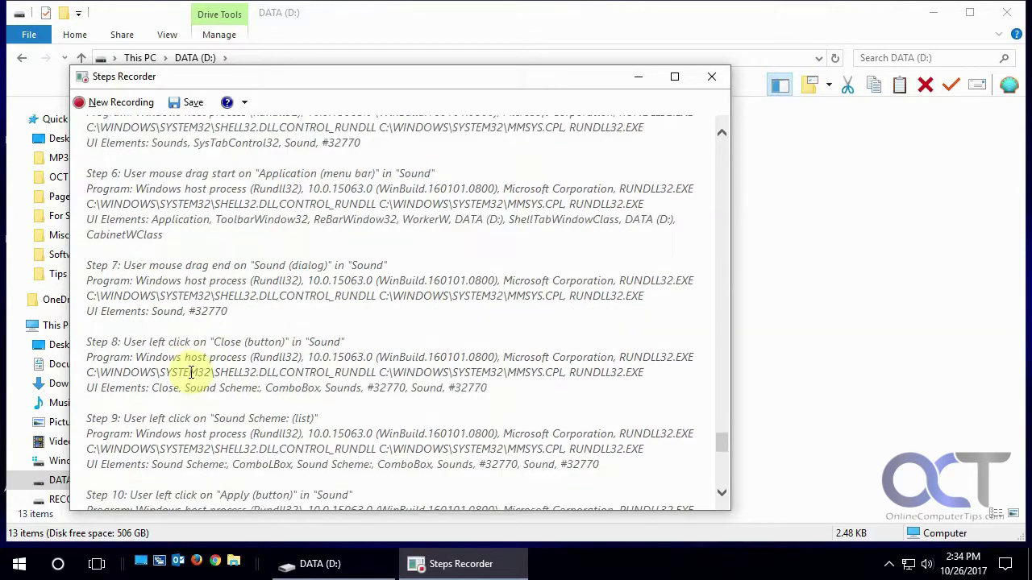
pyautogui.scroll(-4, 190, 373)
pyautogui.scroll(7, 191, 364)
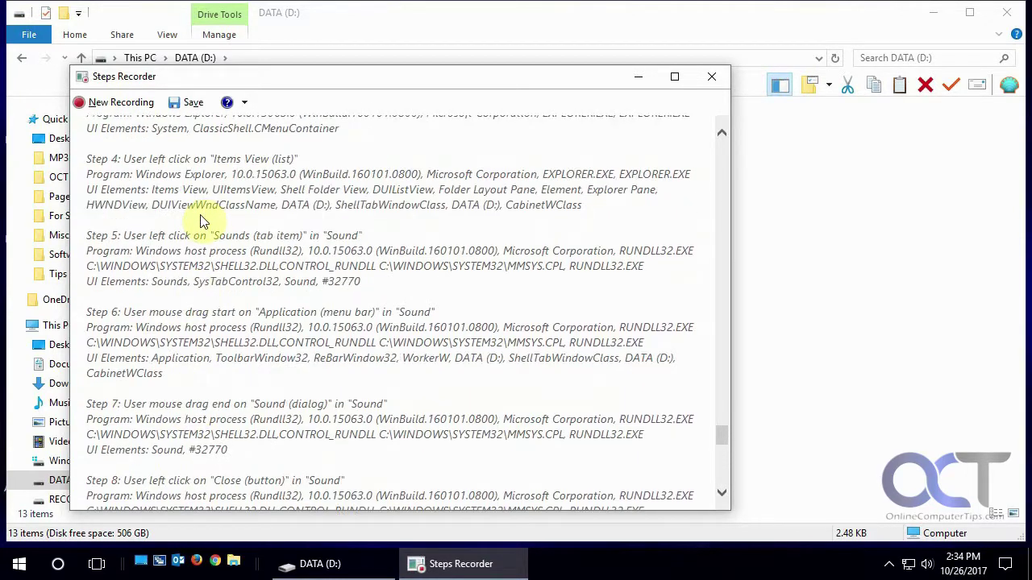
# - Save the recording as sounds.zip on DATA (D:) and bring that folder window forward
pyautogui.click(196, 108)
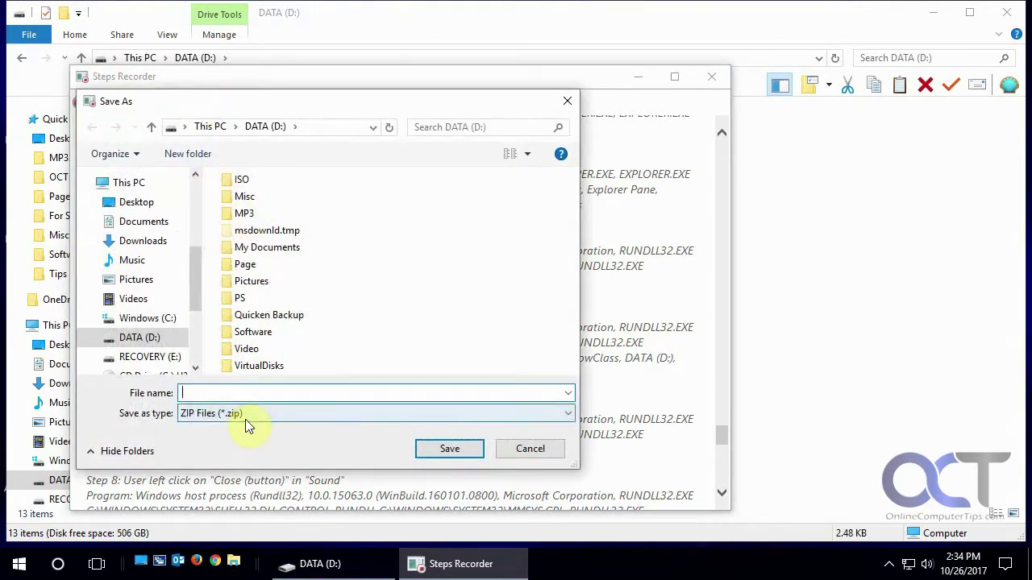
pyautogui.write('sounds')
pyautogui.click(460, 448)
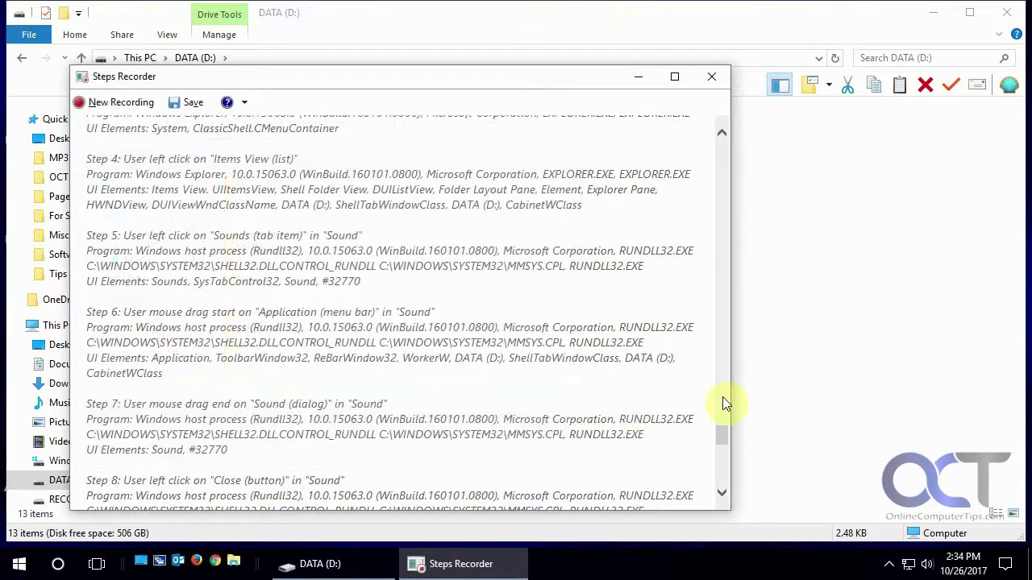
pyautogui.click(779, 386)
# - Extract sounds.zip into D:\sounds and open Recording_20171026_1434.mht from it
pyautogui.click(264, 333)
pyautogui.rightClick(266, 333)
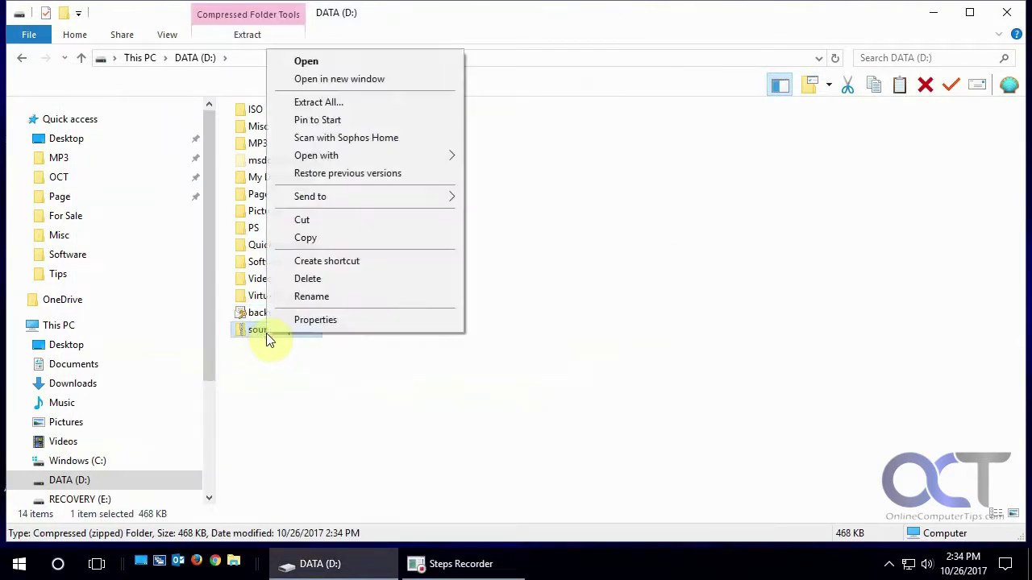
pyautogui.click(341, 102)
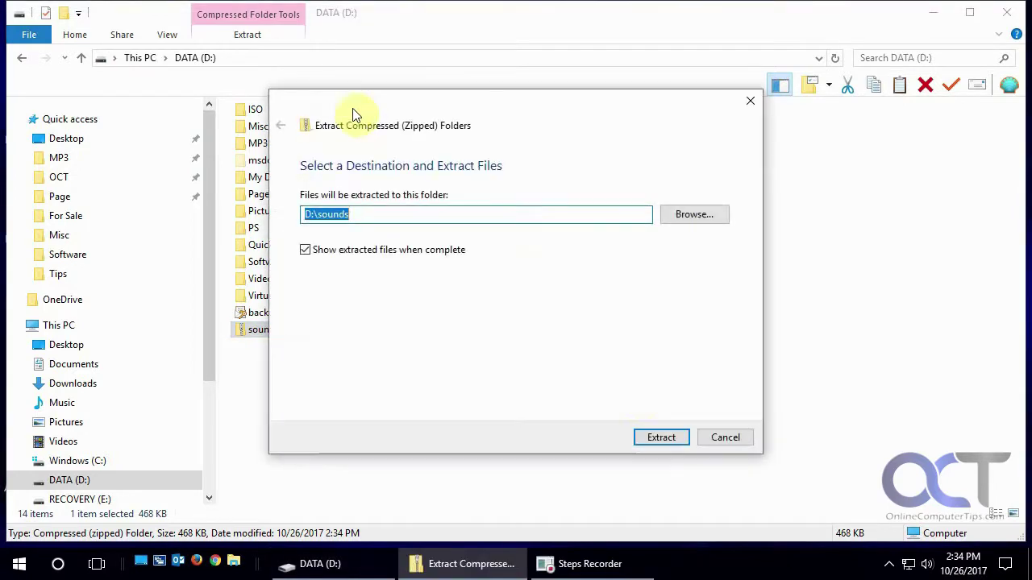
pyautogui.click(660, 437)
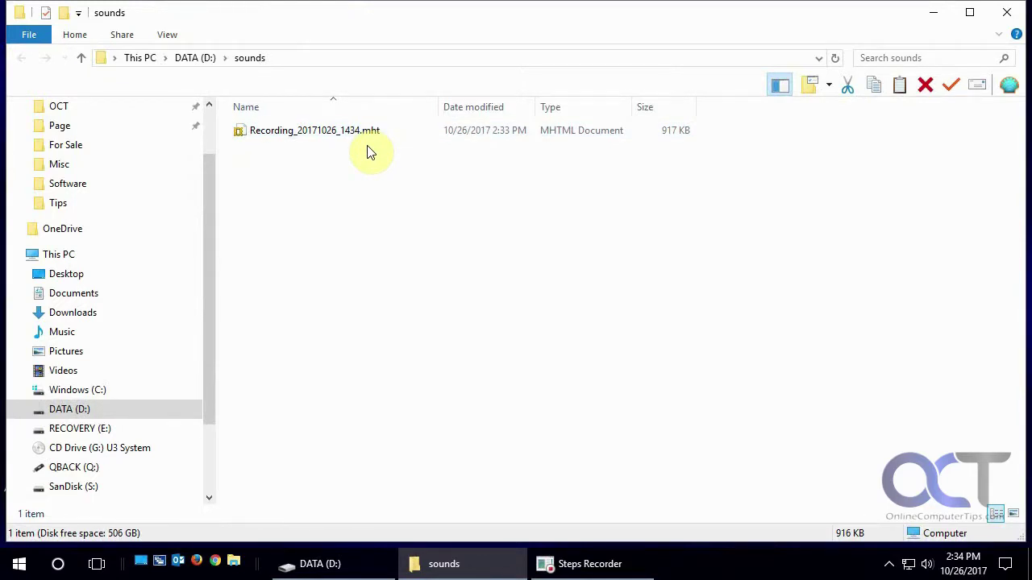
pyautogui.doubleClick(322, 135)
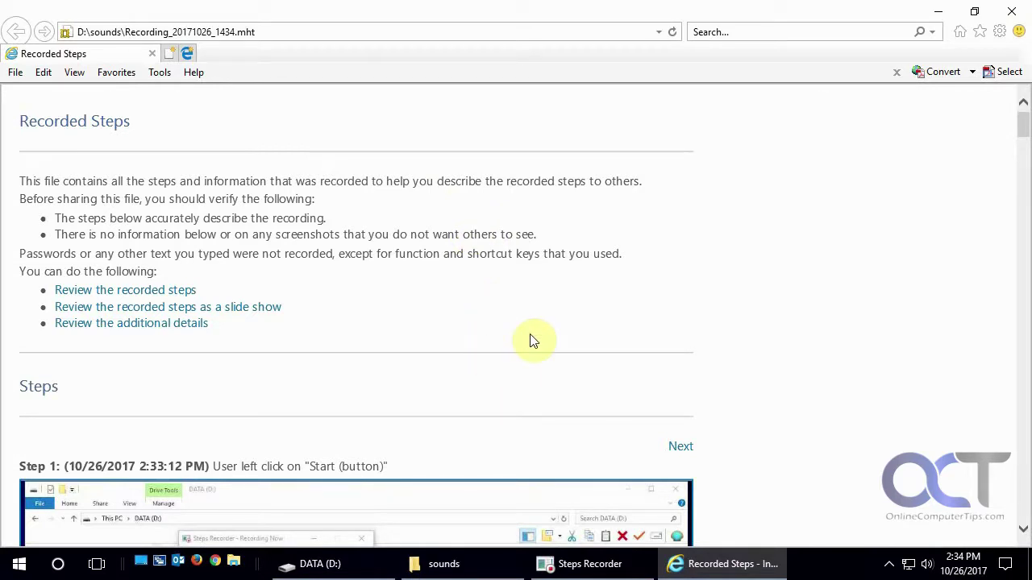
# - Scroll through the report's step screenshots in Internet Explorer, then bring up the Start menu
pyautogui.scroll(-3, 531, 342)
pyautogui.scroll(2, 531, 342)
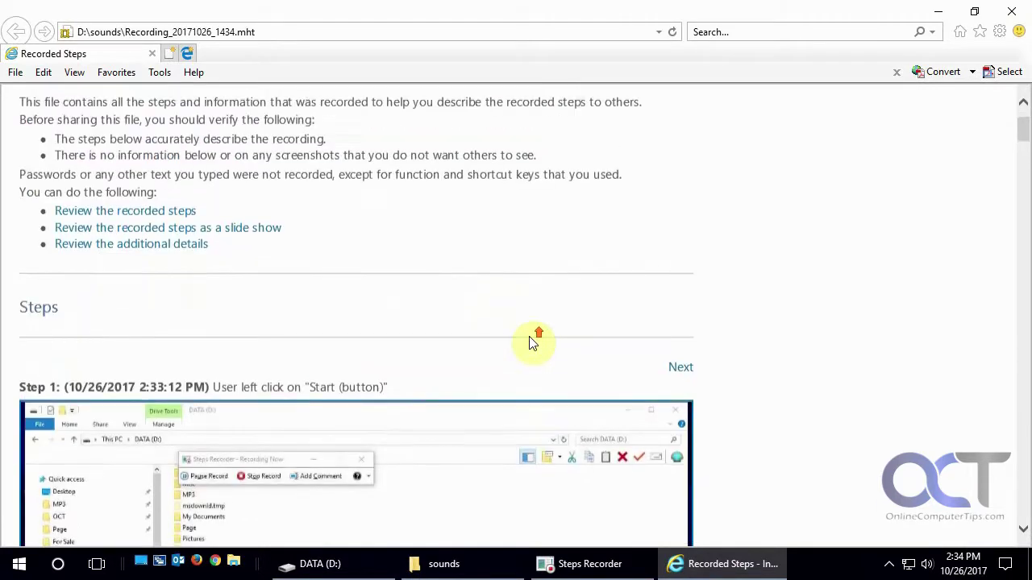
pyautogui.scroll(-8, 531, 343)
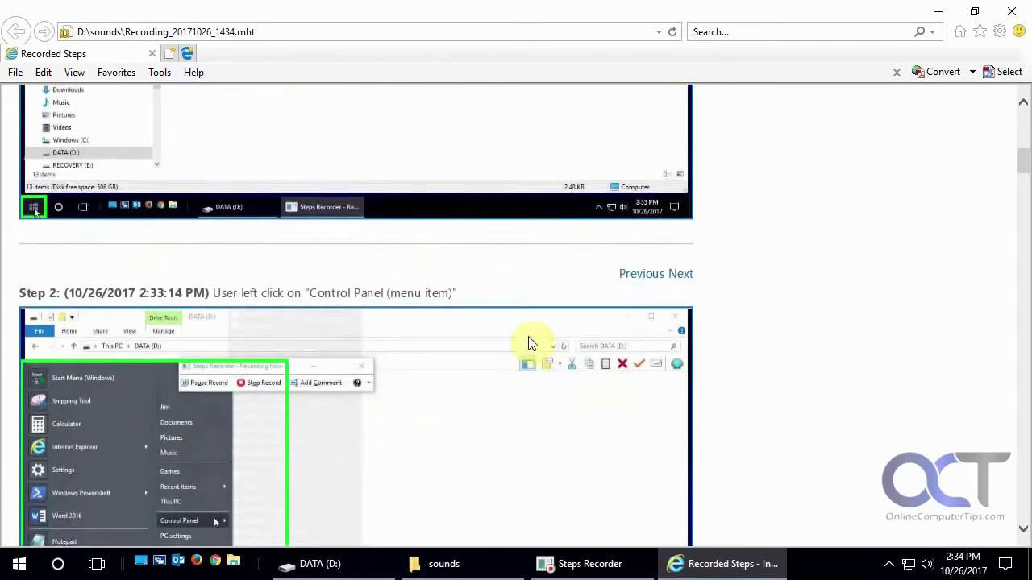
pyautogui.scroll(-8, 531, 342)
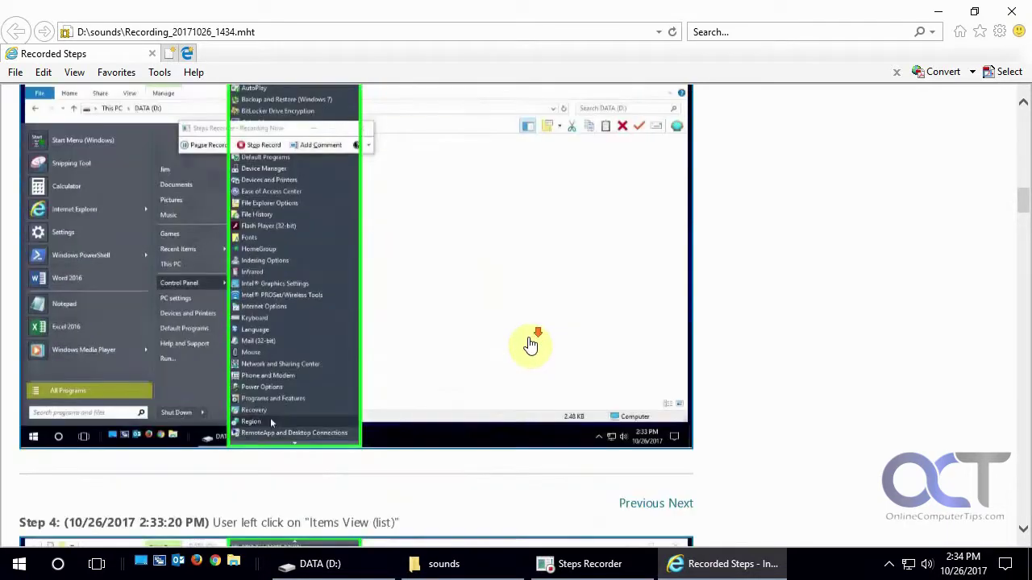
pyautogui.scroll(-8, 531, 345)
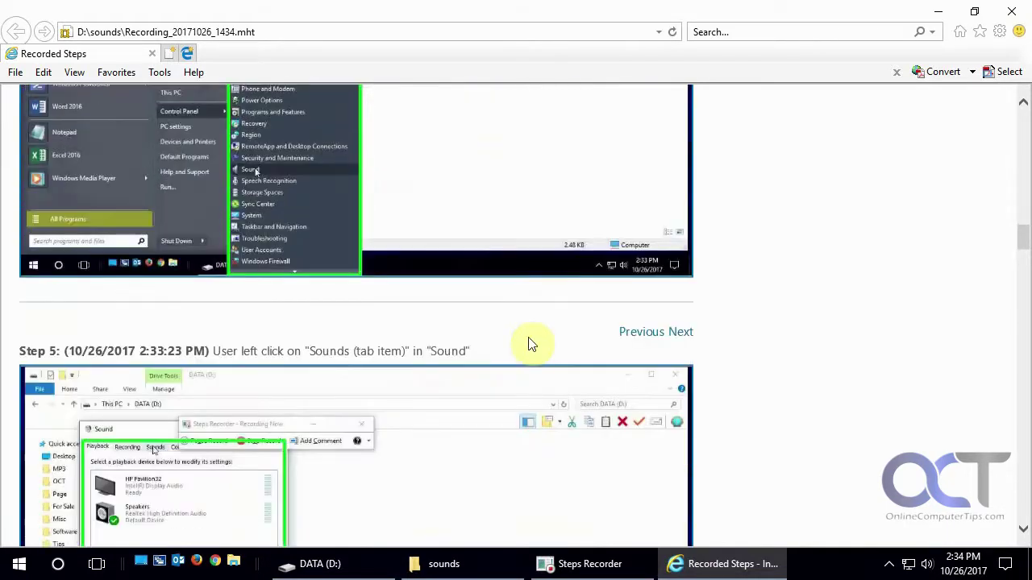
pyautogui.scroll(-8, 531, 343)
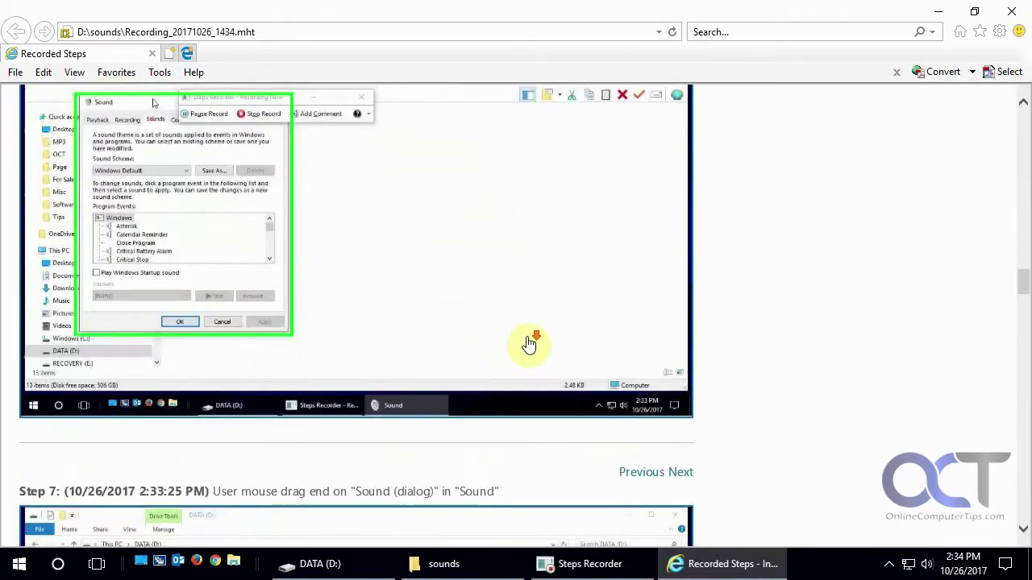
pyautogui.moveTo(1022, 295); pyautogui.dragTo(1024, 120)
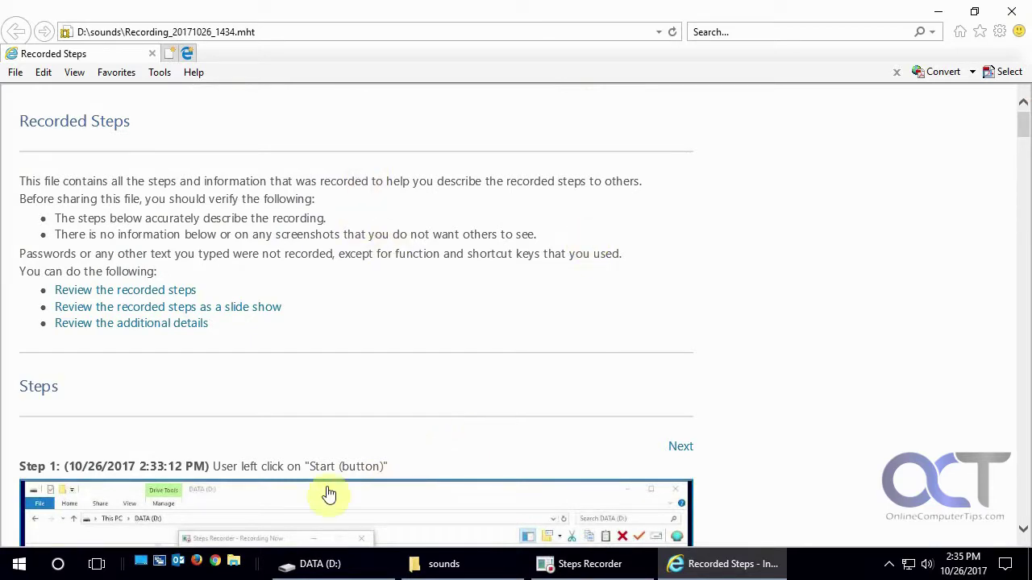
pyautogui.scroll(-7, 303, 471)
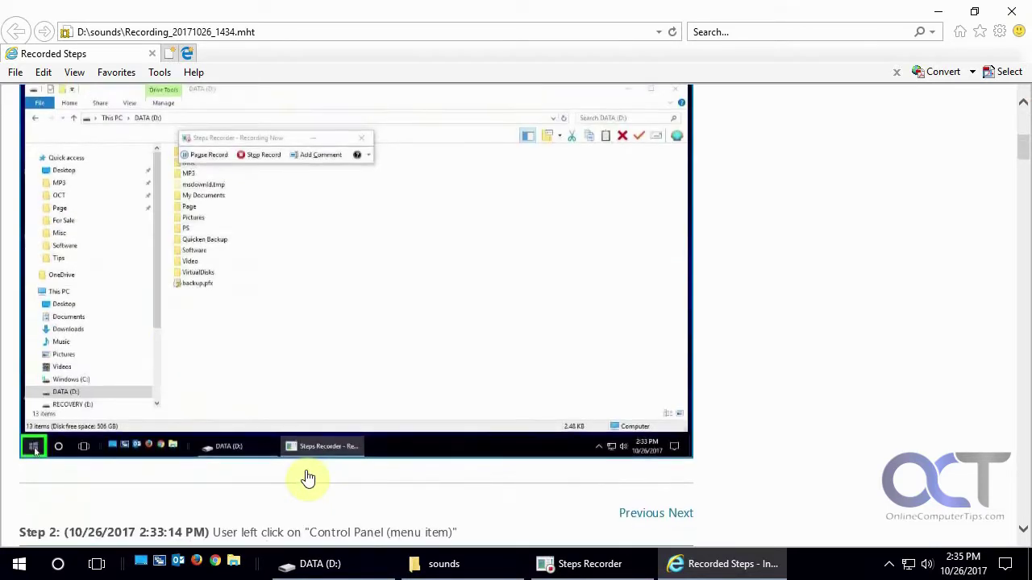
pyautogui.scroll(-7, 387, 401)
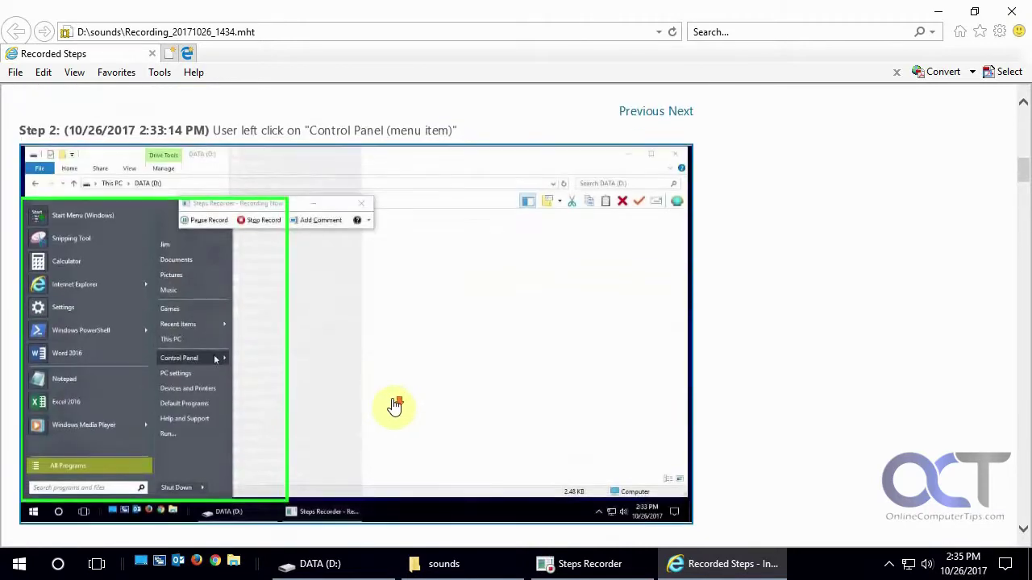
pyautogui.click(19, 564)
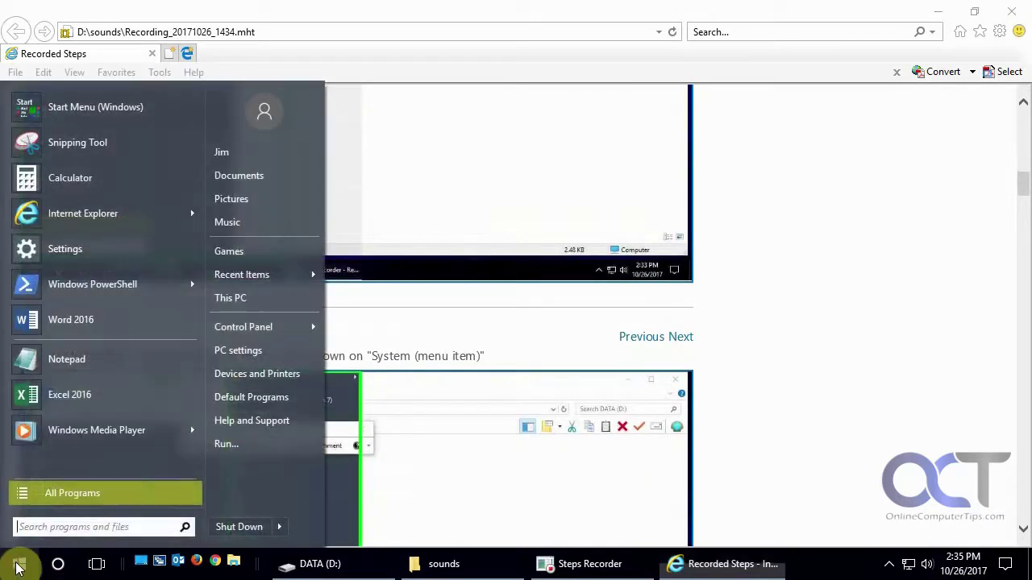
# - Search psr in Windows search to find Steps Recorder, then dismiss the search panel
pyautogui.click(57, 565)
pyautogui.write('psr')
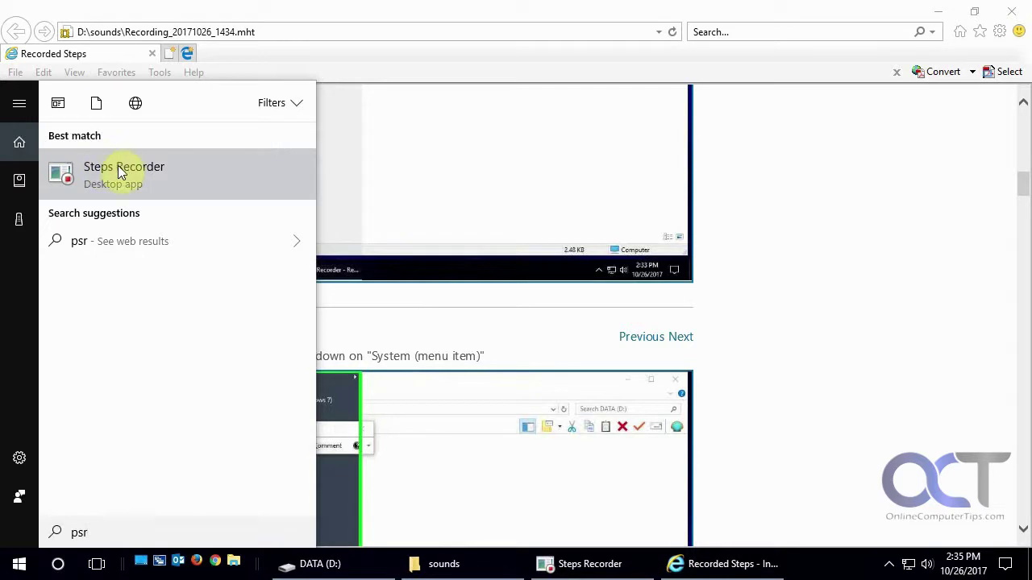
pyautogui.click(829, 278)
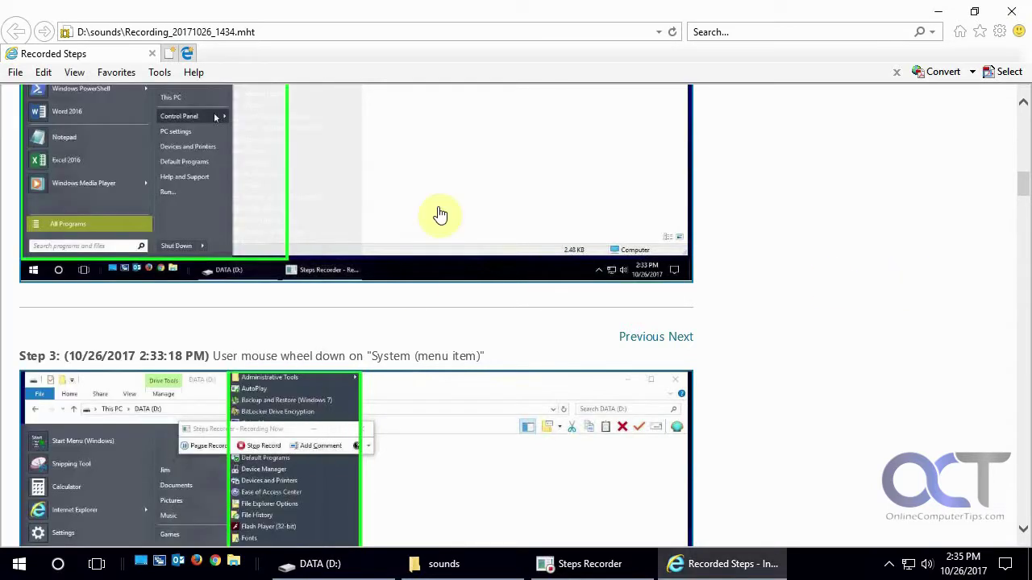